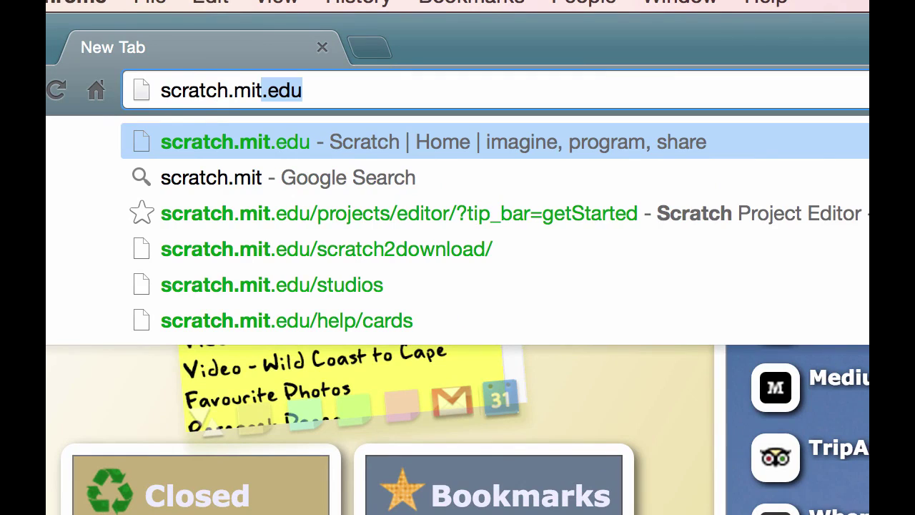
# Load scratch.mit.edu in Chrome's address bar.
pyautogui.write('.edu')
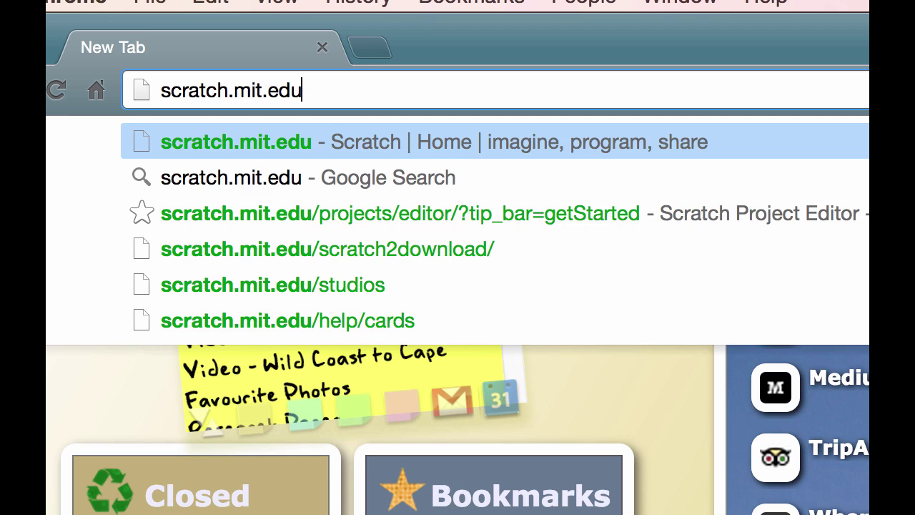
pyautogui.press('Return')
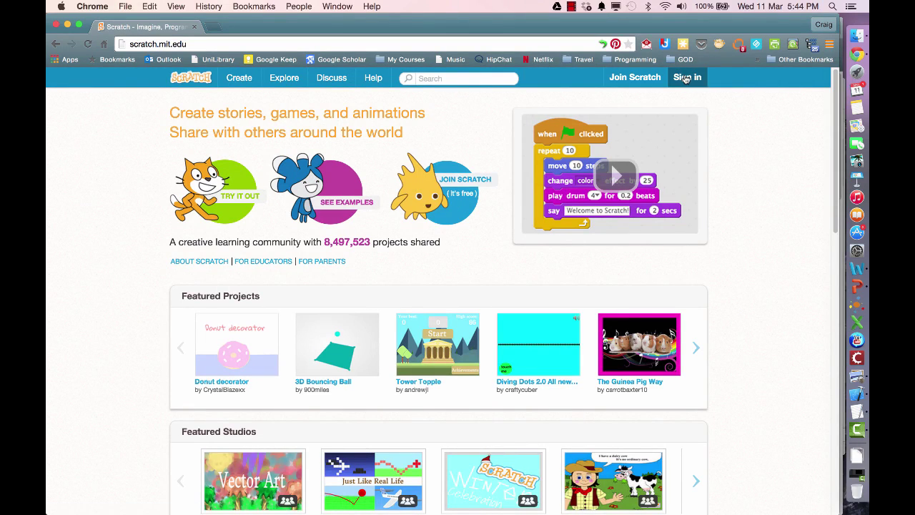
# Open the Join Scratch dialog and select the prefilled username for replacement.
pyautogui.click(625, 80)
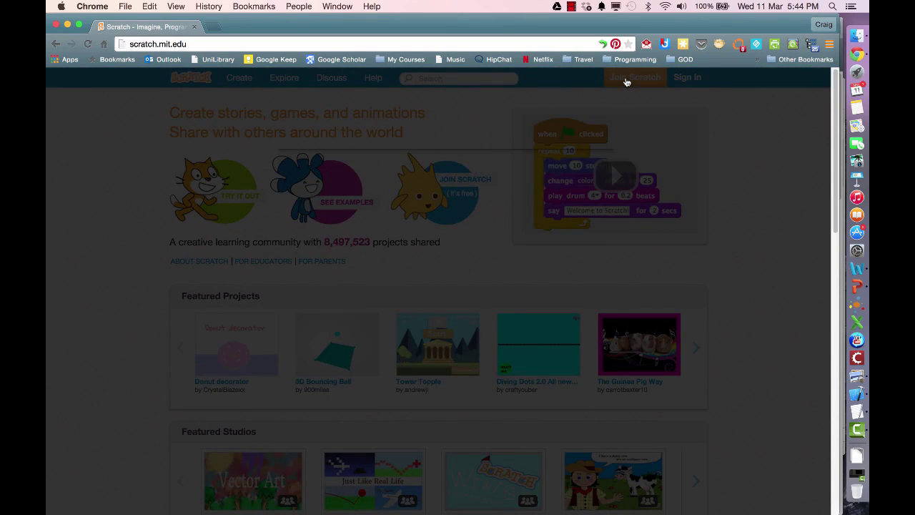
pyautogui.moveTo(434, 215); pyautogui.dragTo(394, 222)
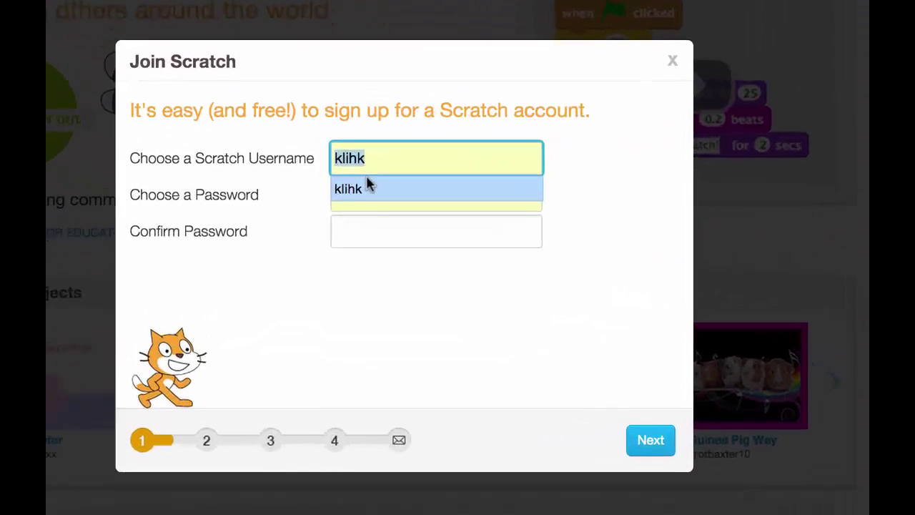
# Find an available username, settling on 'learningonscratch' after 'learnscratch' variants were taken.
pyautogui.write('learnscratch')
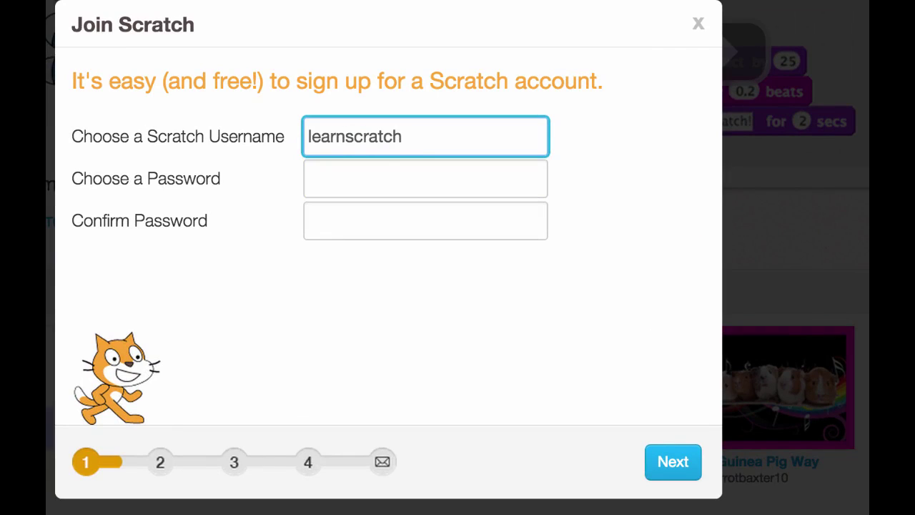
pyautogui.click(356, 182)
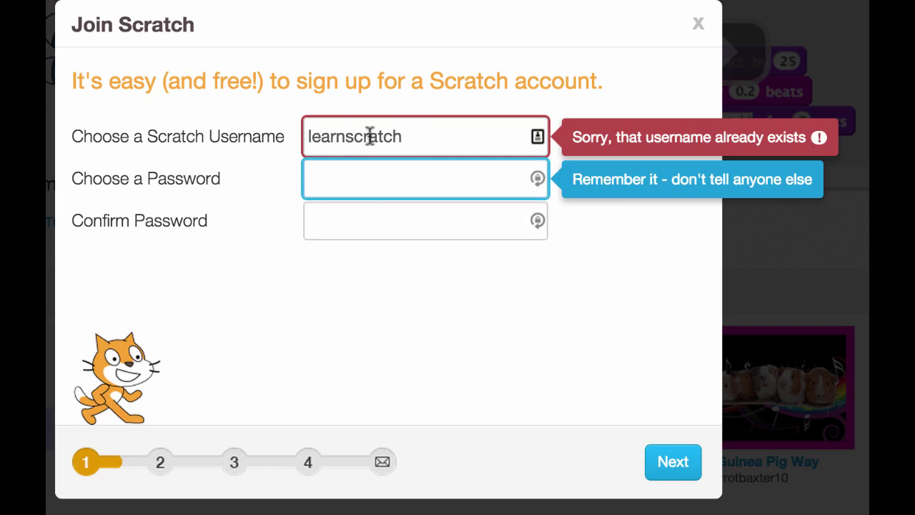
pyautogui.click(346, 136)
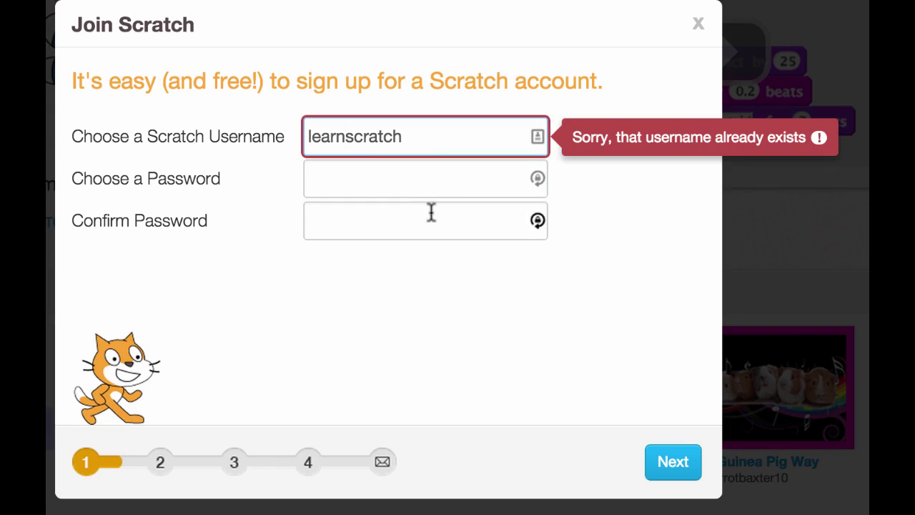
pyautogui.write('ing')
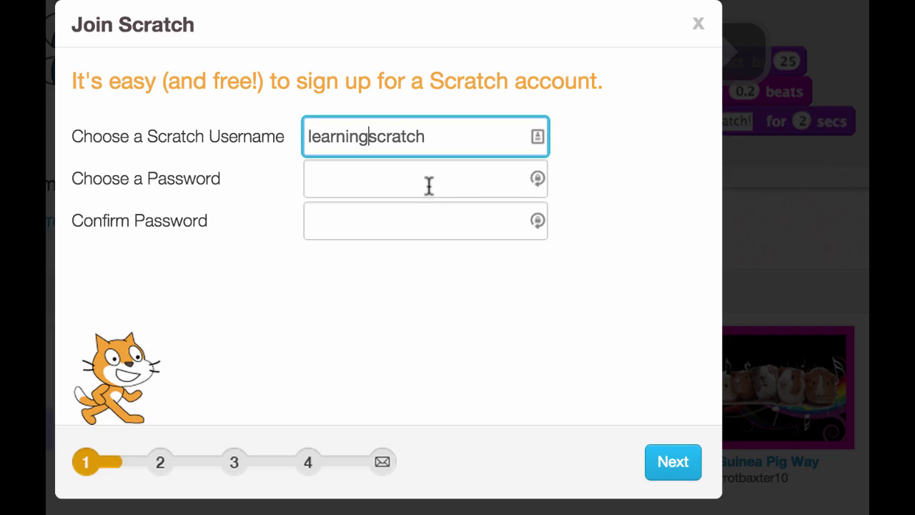
pyautogui.click(429, 183)
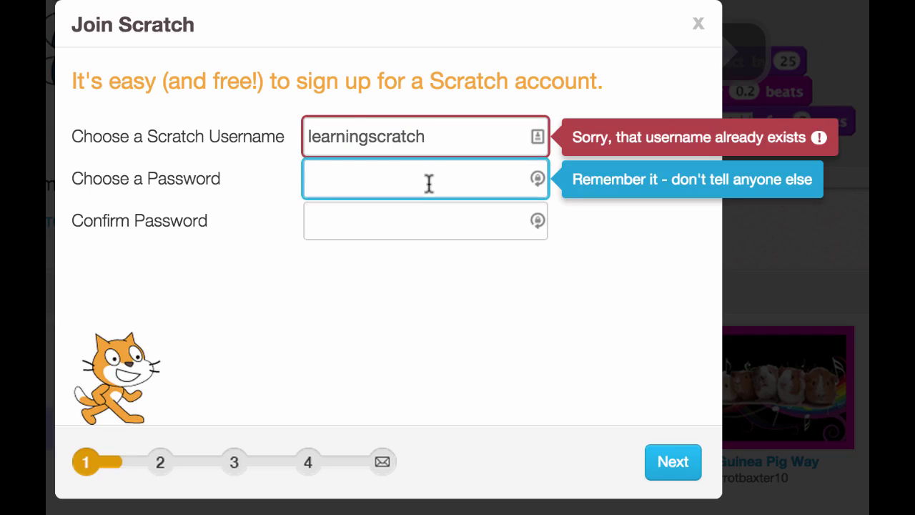
pyautogui.click(368, 136)
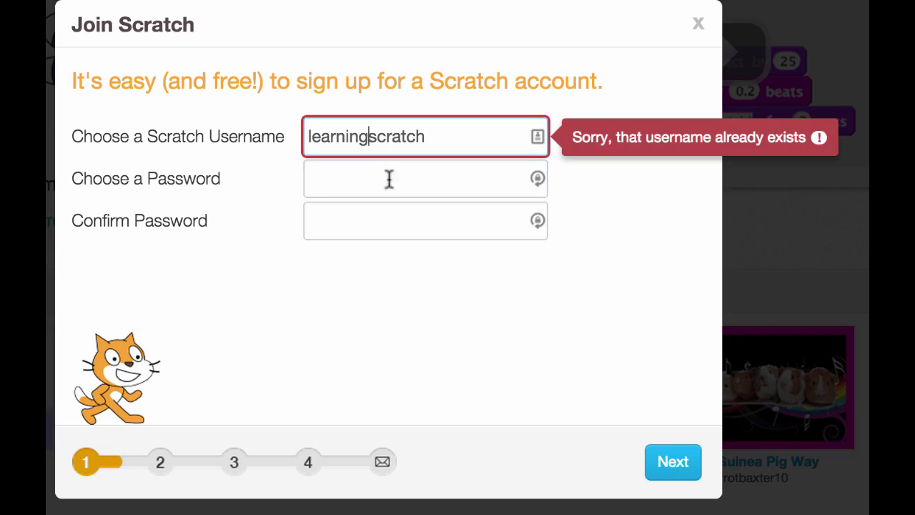
pyautogui.write('ibn')
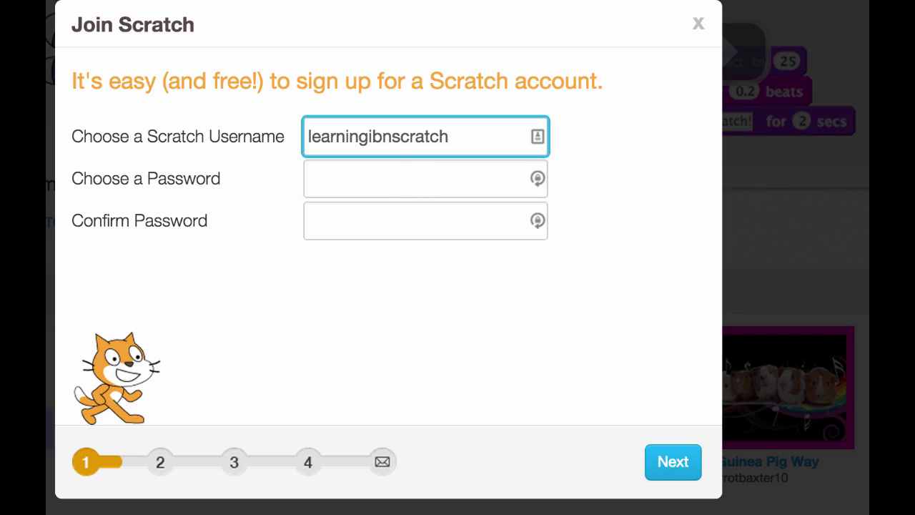
pyautogui.press('BackSpace')
pyautogui.press('BackSpace')
pyautogui.press('BackSpace')
pyautogui.write('on')
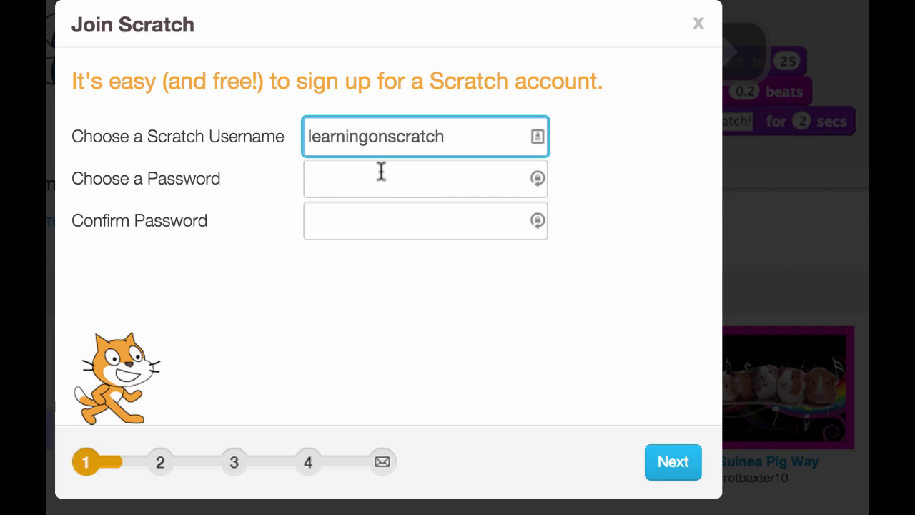
# Enter and confirm a six-character account password, then continue to step 2.
pyautogui.click(381, 171)
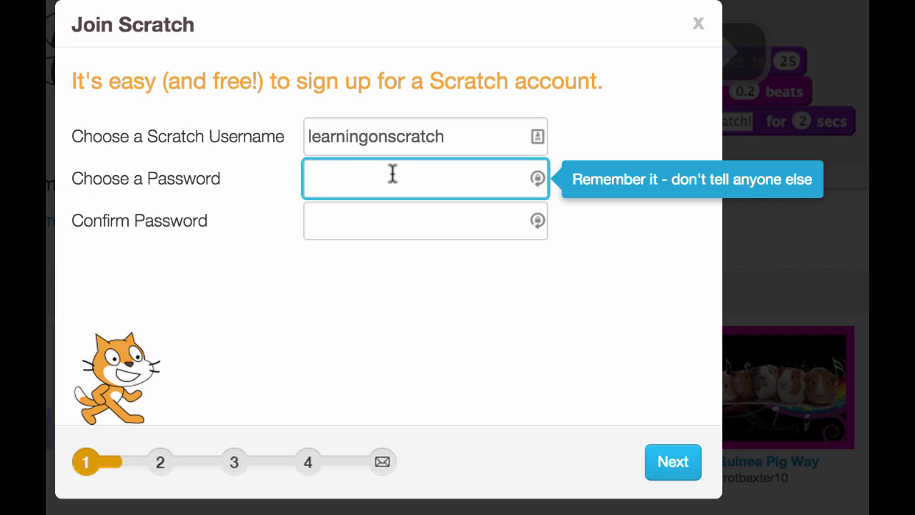
pyautogui.write('••••••')
pyautogui.press('Tab')
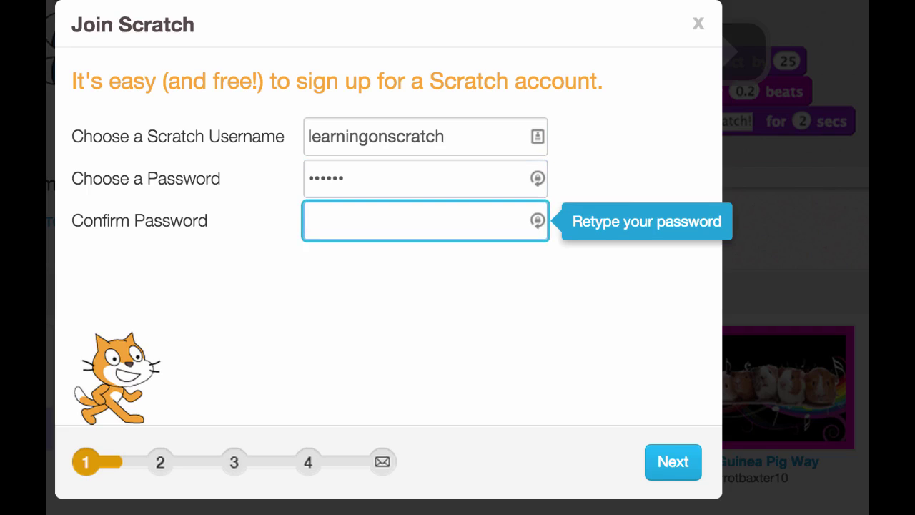
pyautogui.write('••••••')
pyautogui.click(667, 463)
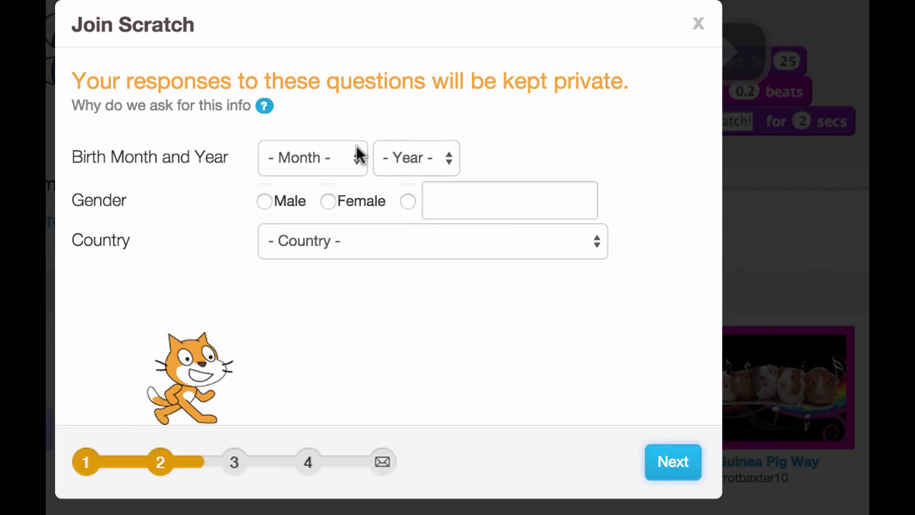
# Set birth year 2001, gender Male and country South Africa, then proceed.
pyautogui.click(359, 166)
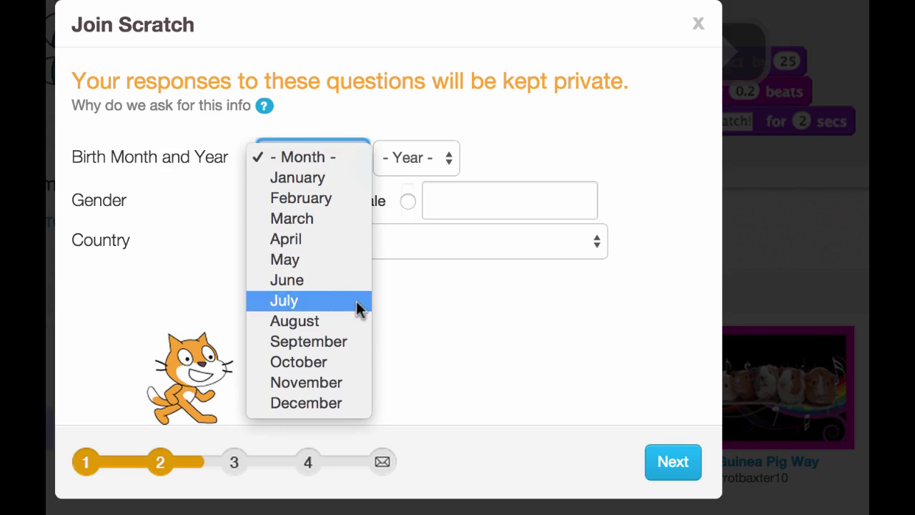
pyautogui.press('Escape')
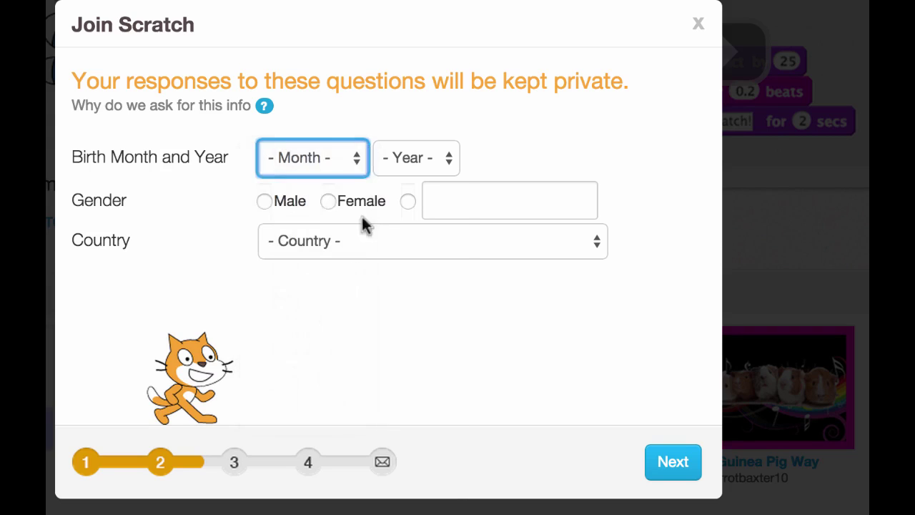
pyautogui.click(416, 158)
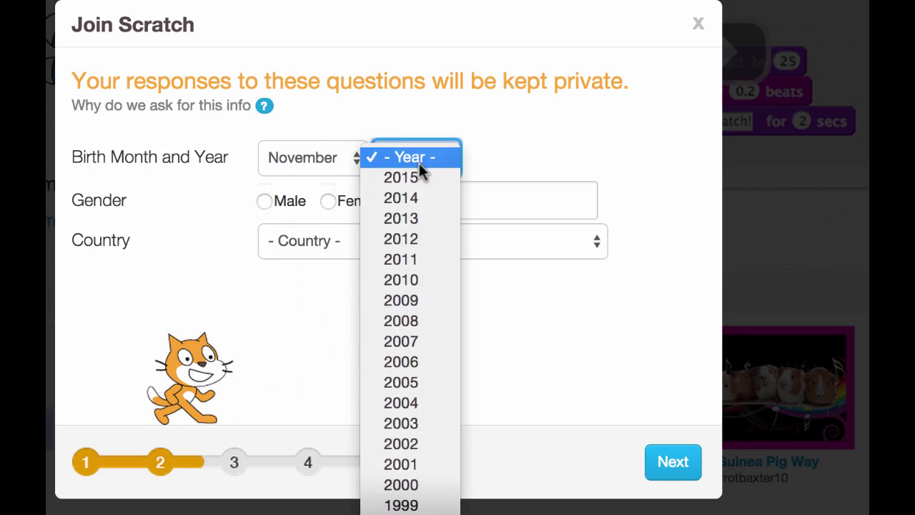
pyautogui.click(398, 464)
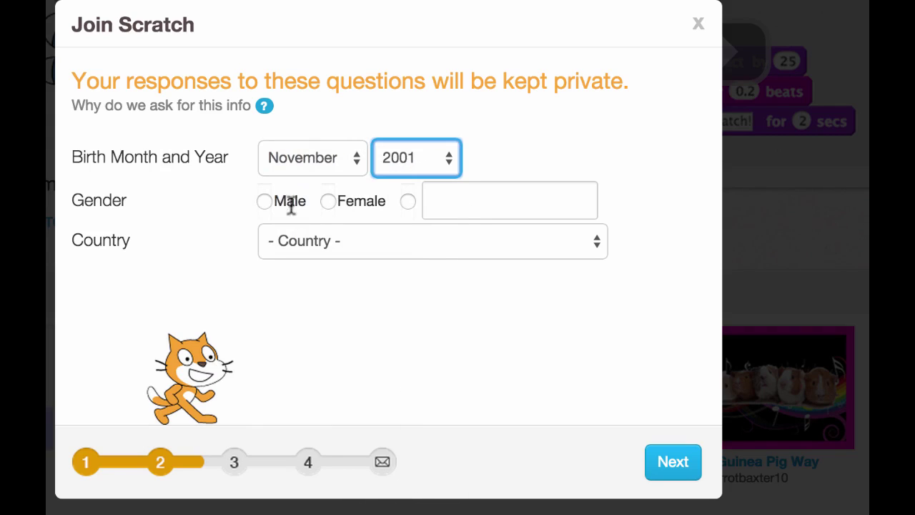
pyautogui.click(264, 203)
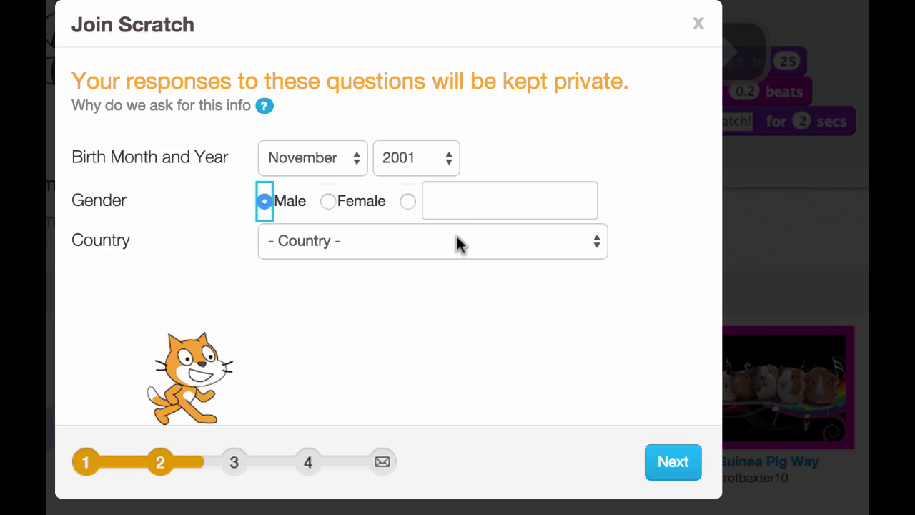
pyautogui.click(543, 247)
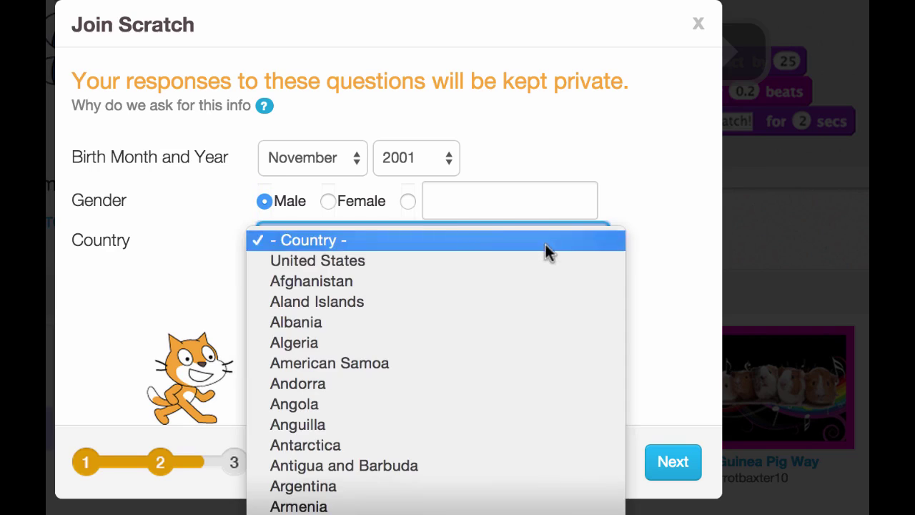
pyautogui.scroll(-20, 539, 509)
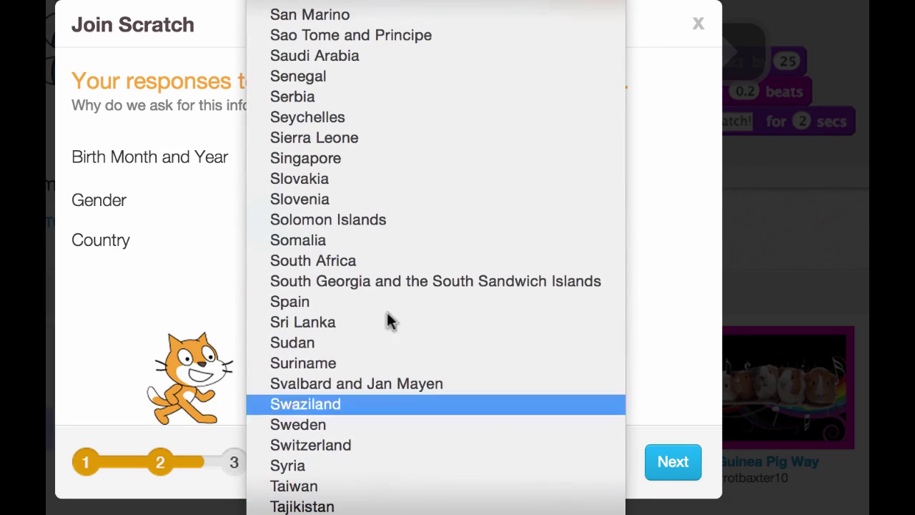
pyautogui.click(320, 263)
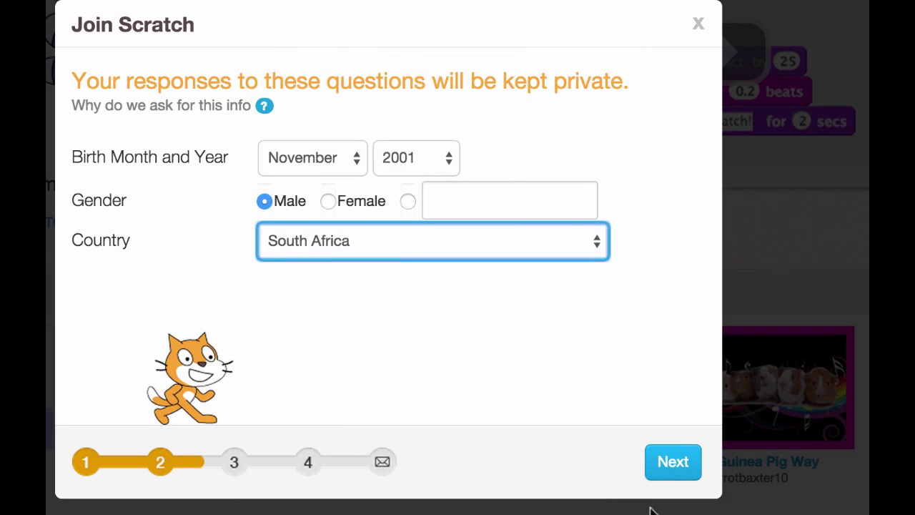
pyautogui.click(655, 479)
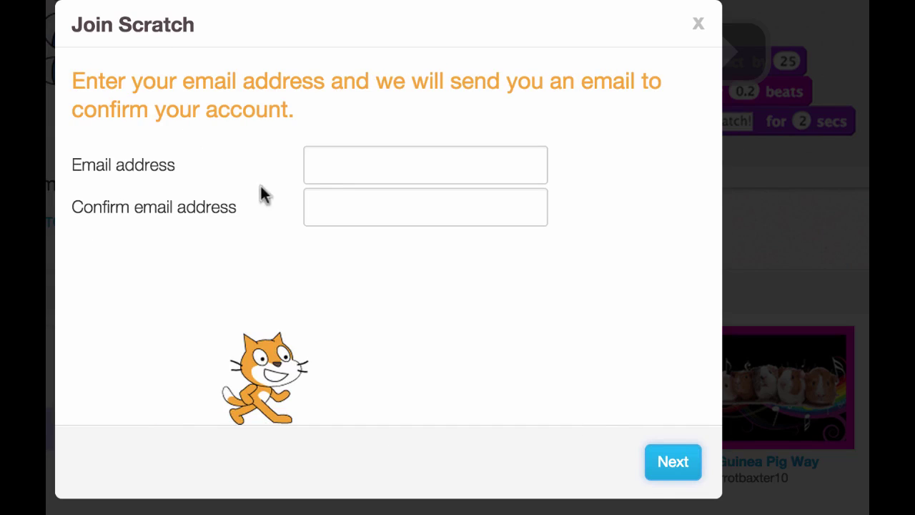
# Enter the user's Gmail address in both email fields and submit the sign-up.
pyautogui.click(345, 163)
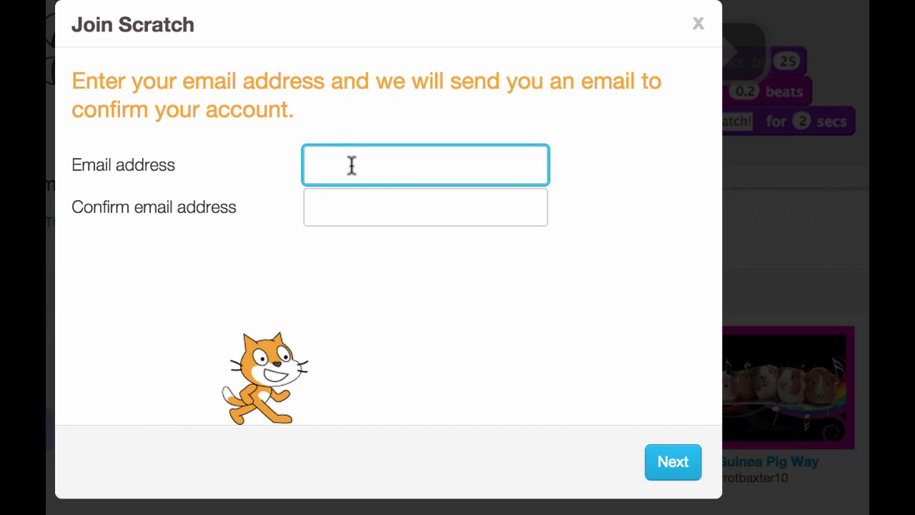
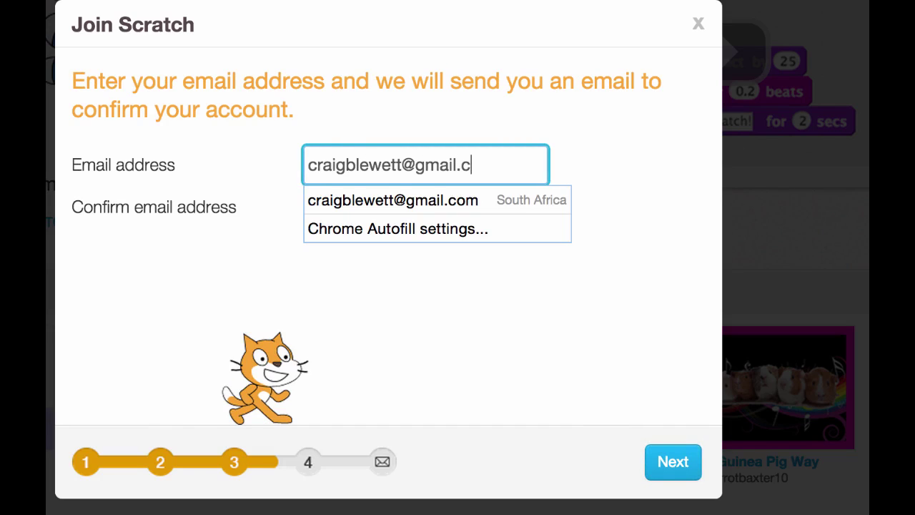
pyautogui.press('Tab')
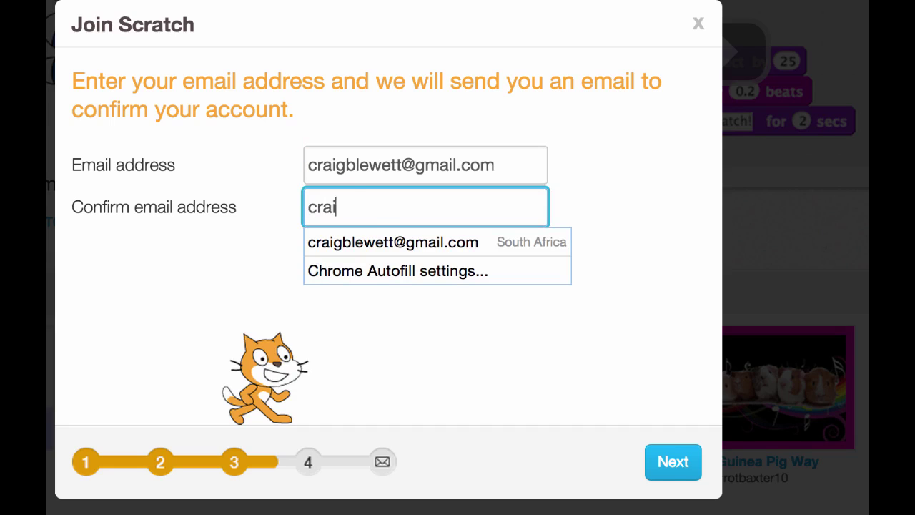
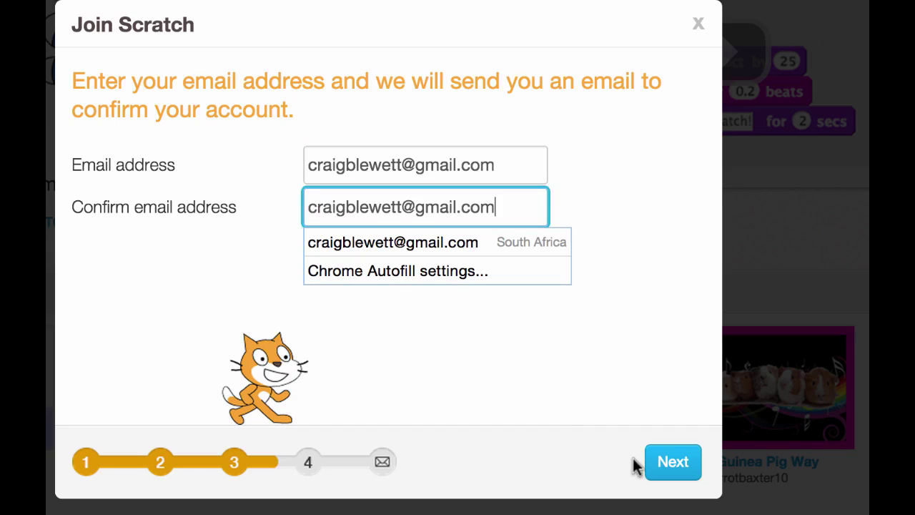
pyautogui.click(652, 465)
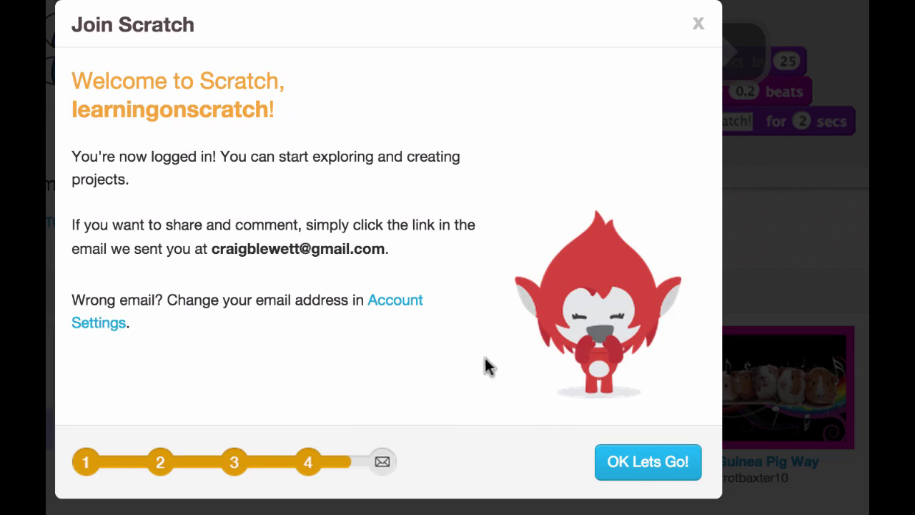
# Dismiss the Welcome to Scratch message with 'OK Let's Go!'.
pyautogui.click(645, 474)
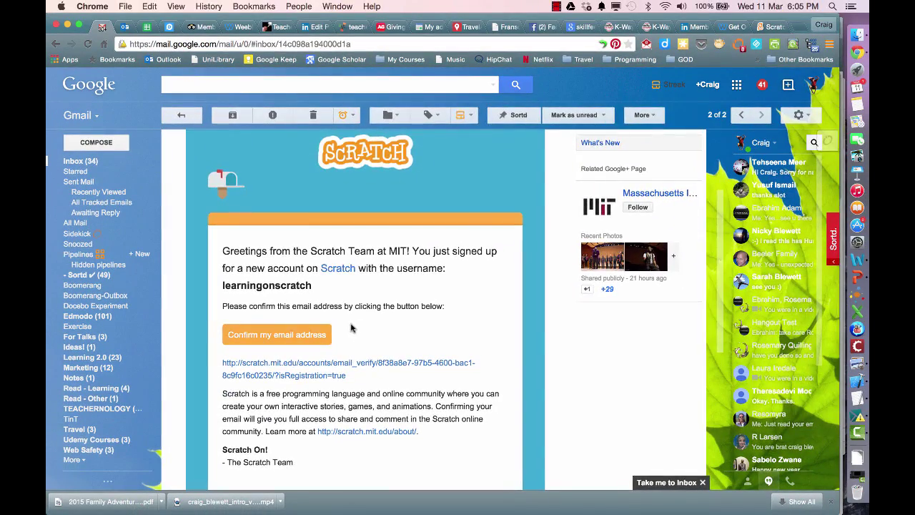
# Return to the Gmail inbox and read through the 'Welcome to Scratch!' email.
pyautogui.press('u')
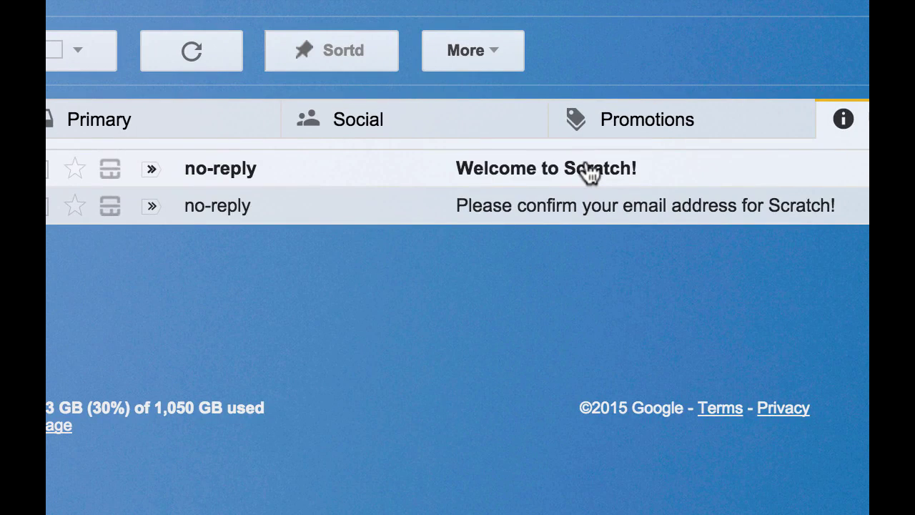
pyautogui.click(588, 172)
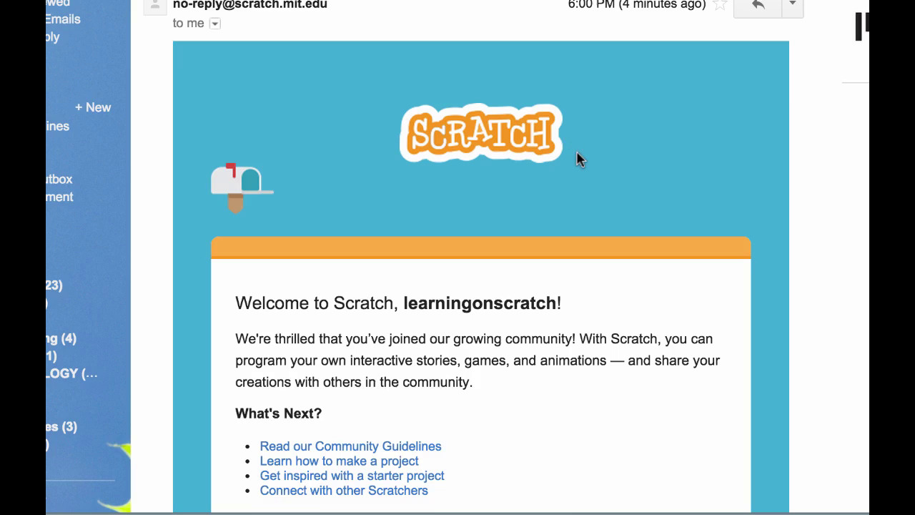
pyautogui.scroll(-2, 579, 159)
pyautogui.scroll(-5, 579, 159)
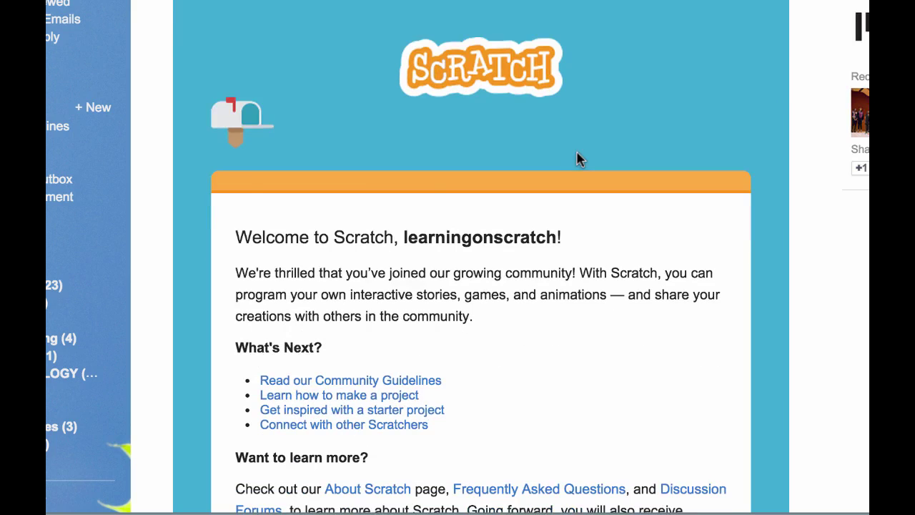
pyautogui.scroll(-8, 579, 159)
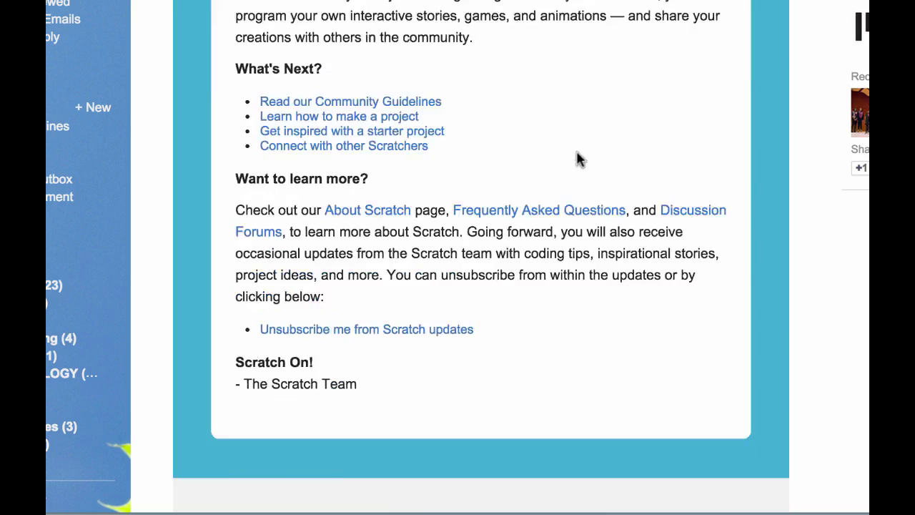
pyautogui.scroll(7, 579, 159)
pyautogui.scroll(7, 579, 159)
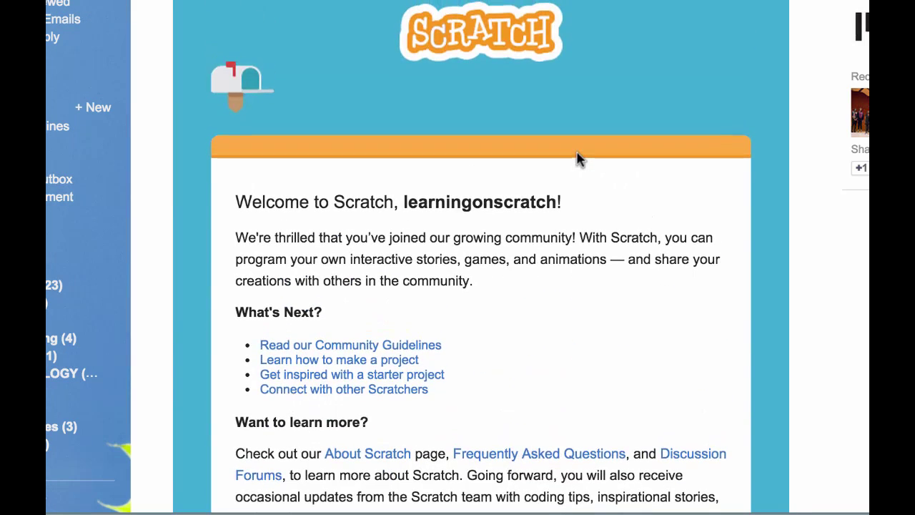